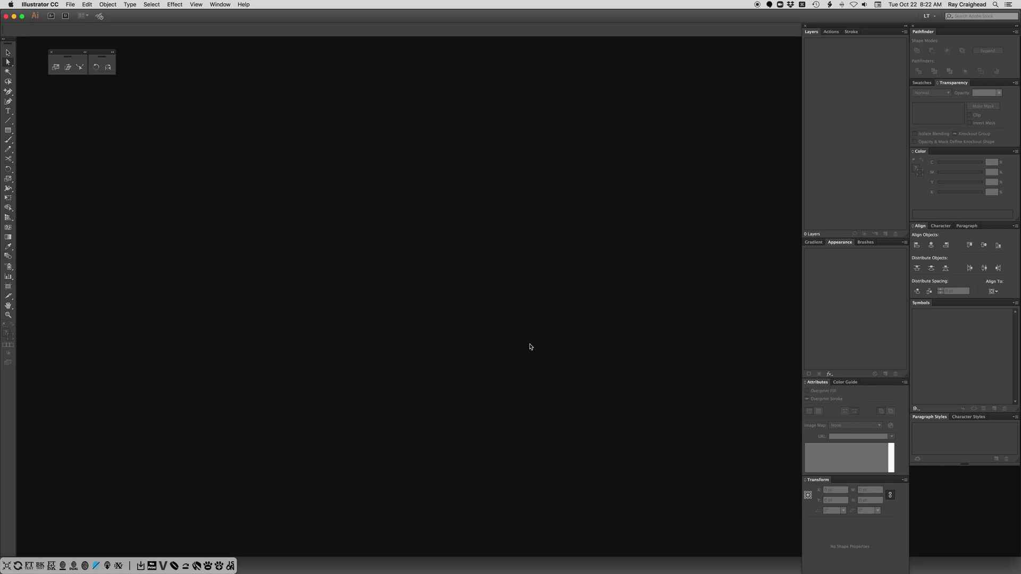
# - Create a new blank document with default settings (100 × 100 pt, CMYK)
pyautogui.press('super+n')
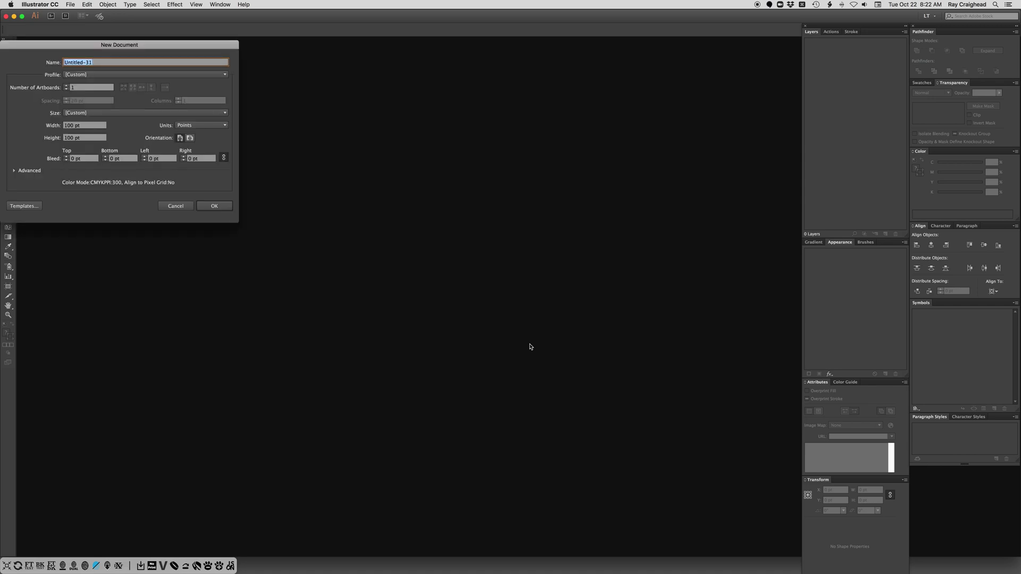
pyautogui.press('Return')
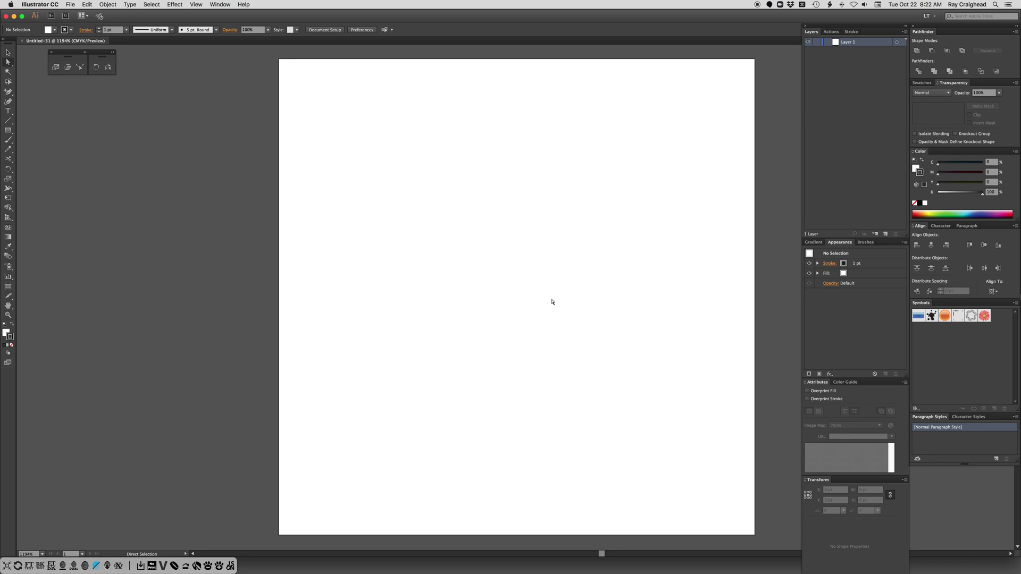
# - Paste the Santa beaver drawing, fit the artboard to it (about 464 × 446 pt) and zoom to fit
pyautogui.press('v')
pyautogui.press('super+v')
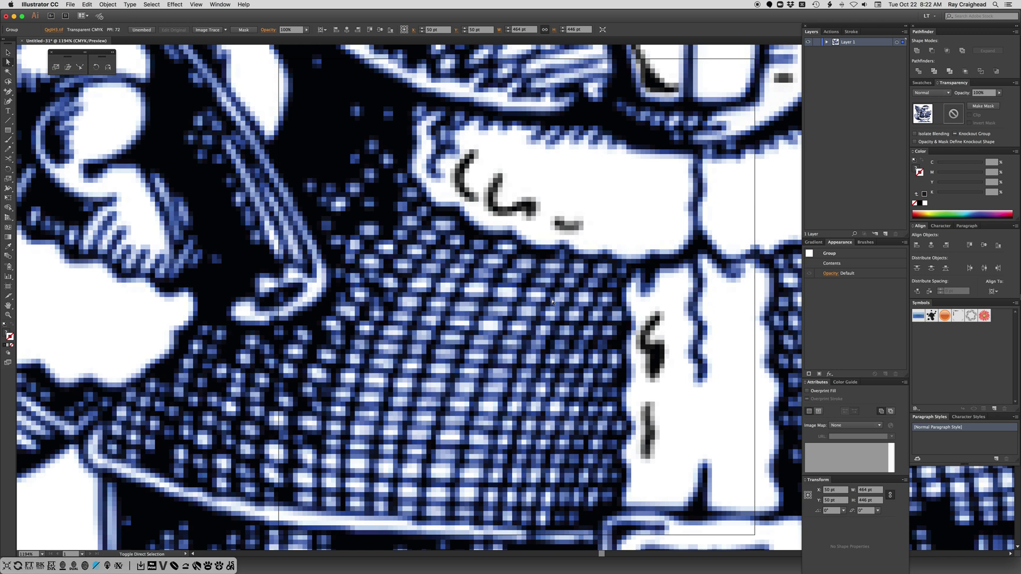
pyautogui.hotkey('shift', 'o')
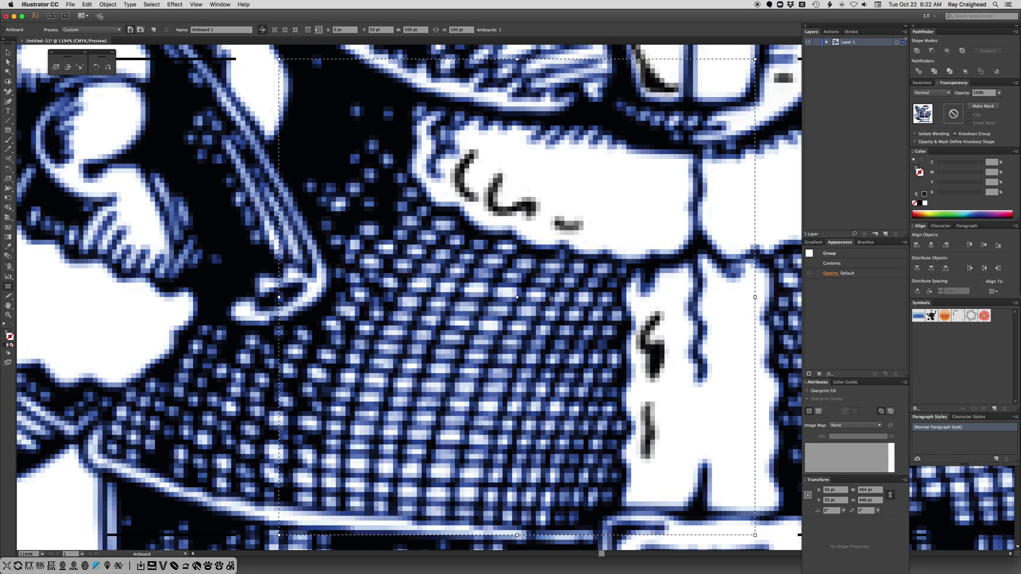
pyautogui.click(496, 272)
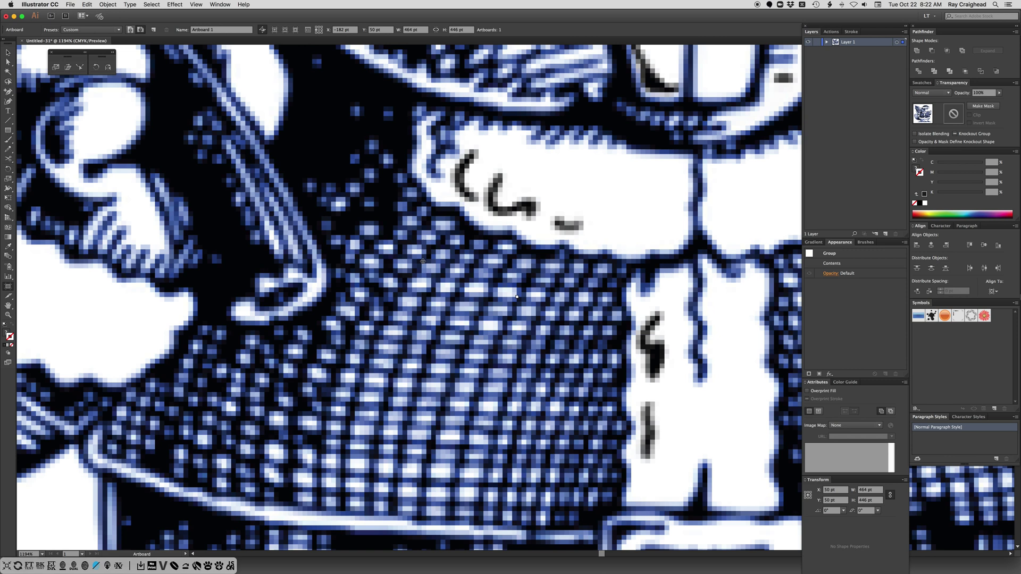
pyautogui.press('a')
pyautogui.press('super+0')
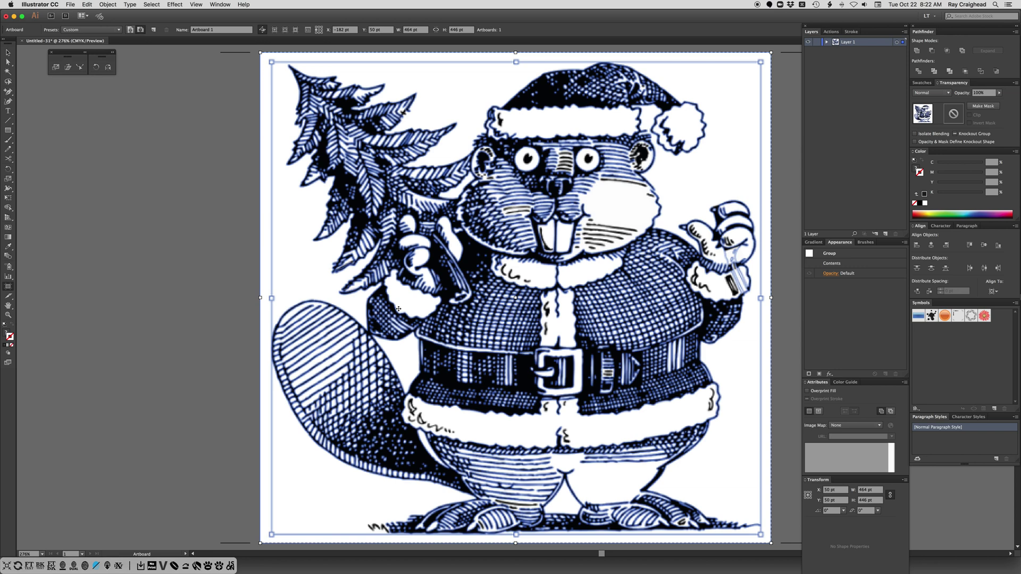
pyautogui.press('a')
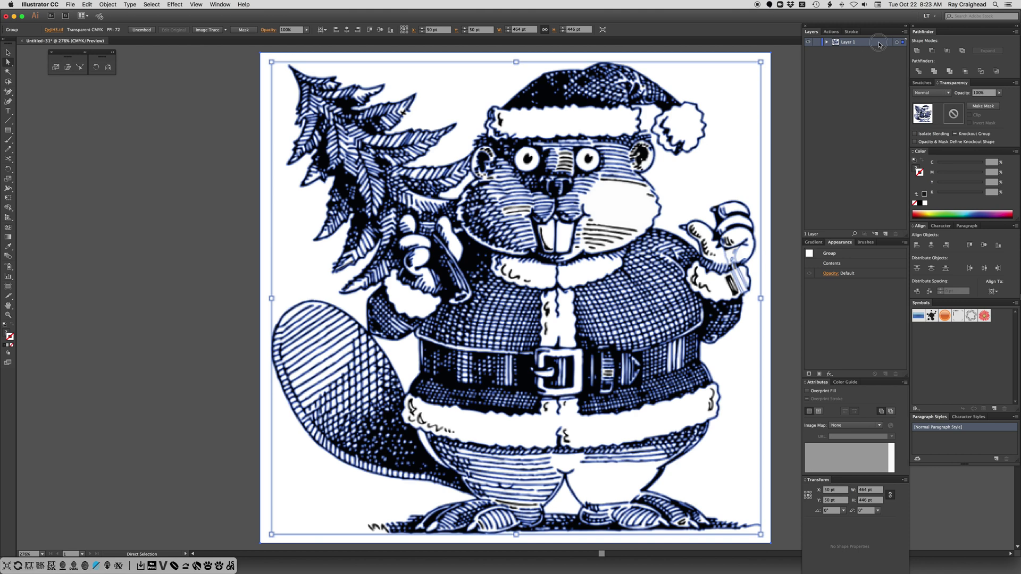
# - Make Layer 1 a template with images dimmed to 35%
pyautogui.doubleClick(878, 44)
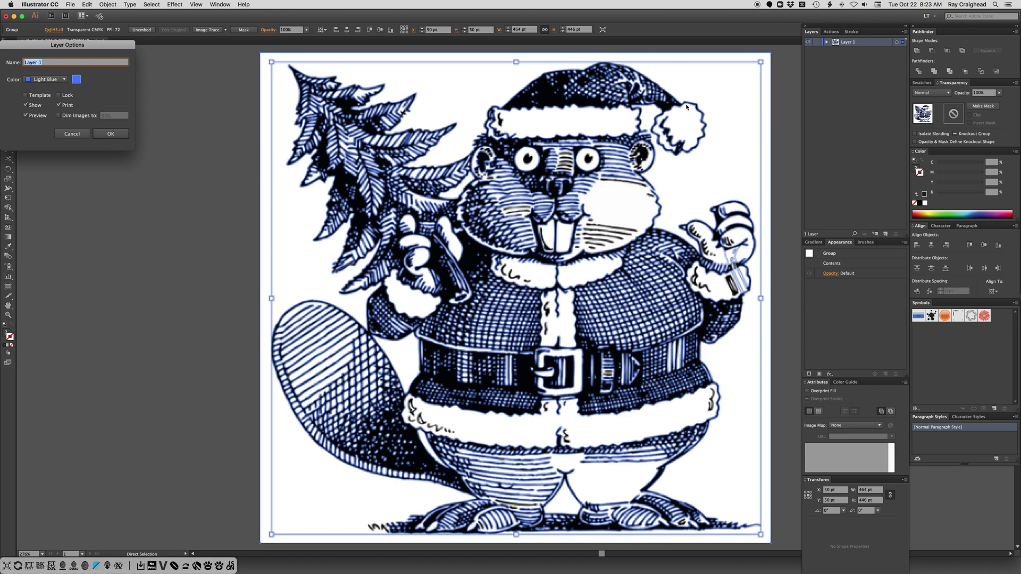
pyautogui.click(33, 96)
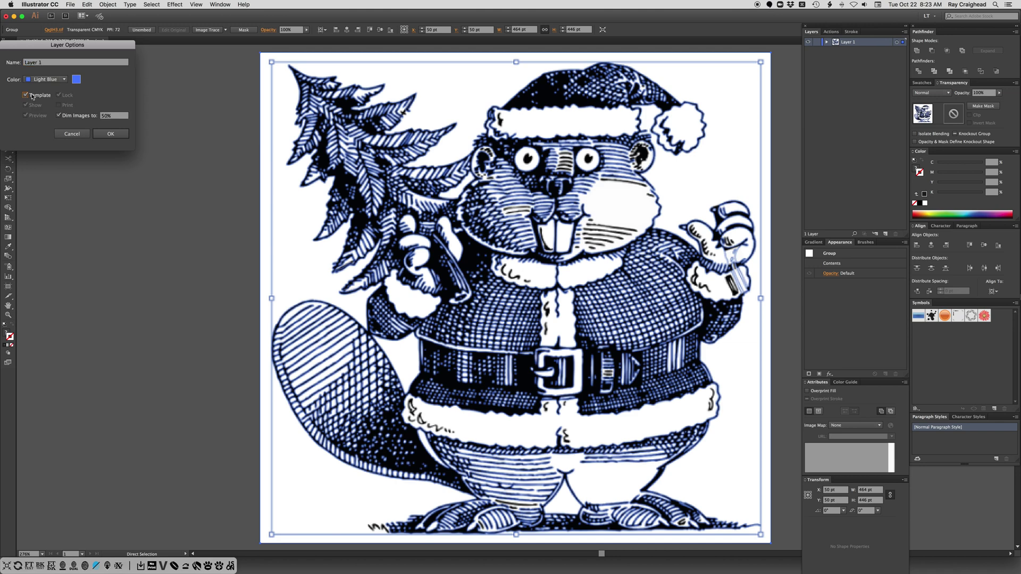
pyautogui.click(105, 118)
pyautogui.write('35')
pyautogui.press('Return')
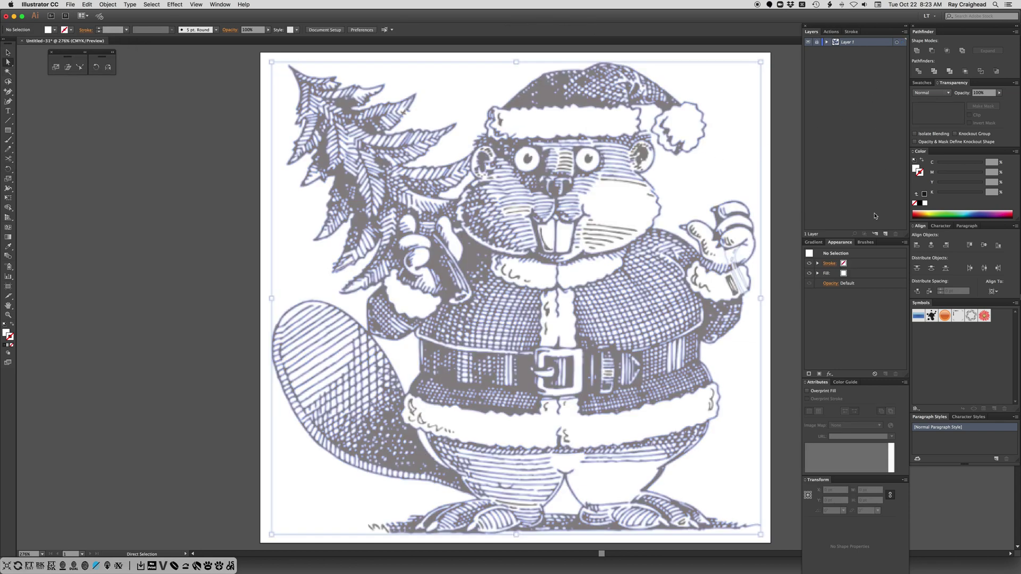
# - Add a new layer above the template and pencil a first stroke along the right ear
pyautogui.click(885, 235)
pyautogui.press('n')
pyautogui.moveTo(628, 147)
pyautogui.mouseDown()
pyautogui.moveTo(640, 141)
pyautogui.moveTo(654, 152)
pyautogui.moveTo(646, 169)
pyautogui.moveTo(630, 164)
pyautogui.moveTo(656, 193)
pyautogui.mouseUp()
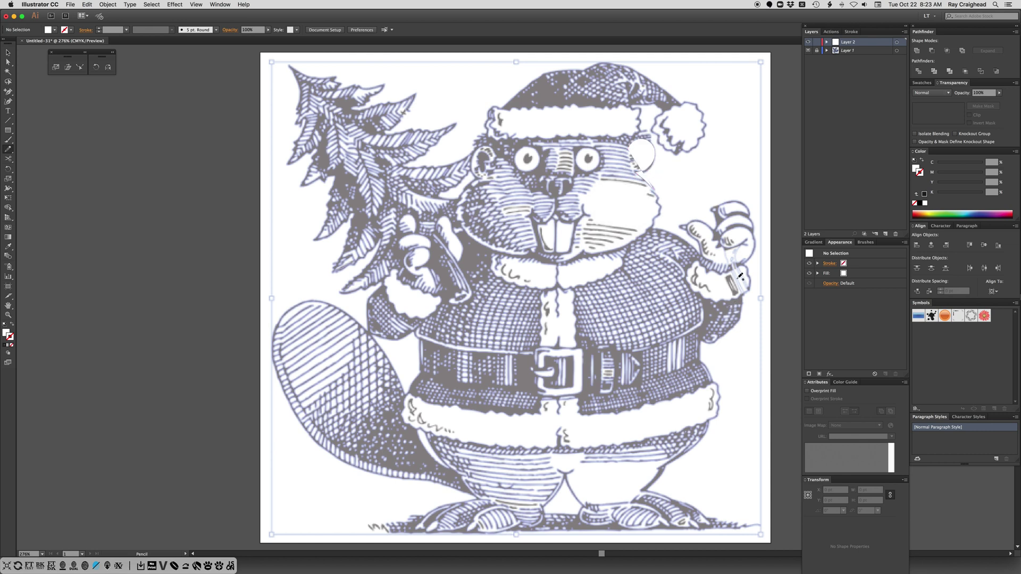
# - Give the ear outline a solid black stroke and no fill
pyautogui.press('a')
pyautogui.press('n')
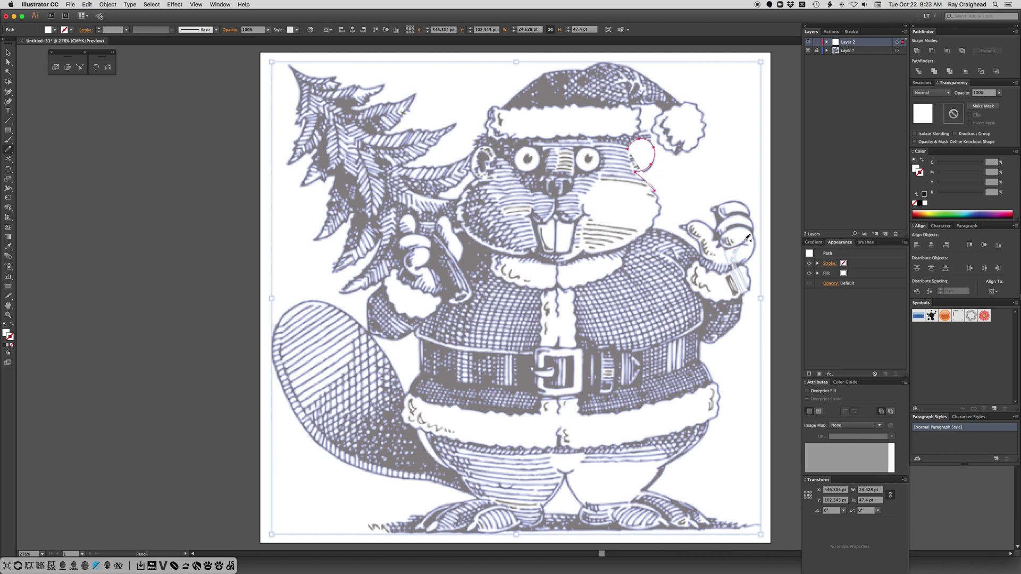
pyautogui.press('.')
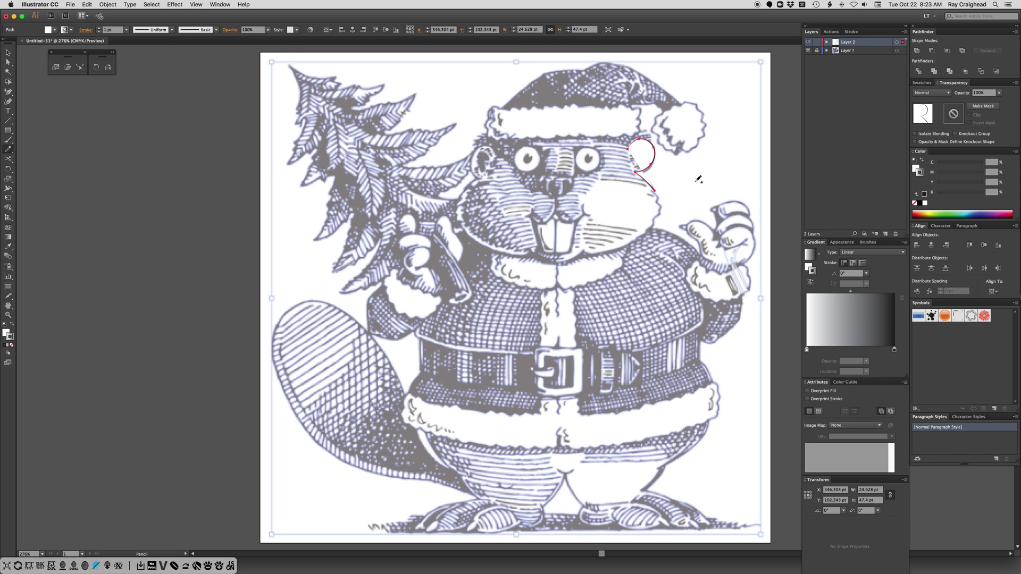
pyautogui.click(925, 195)
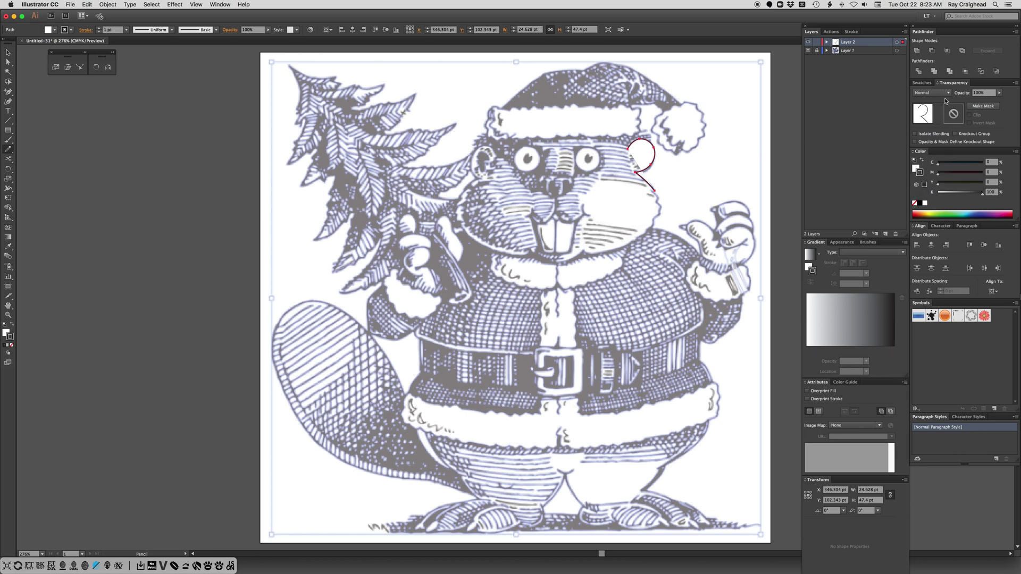
pyautogui.press('x')
pyautogui.press('/')
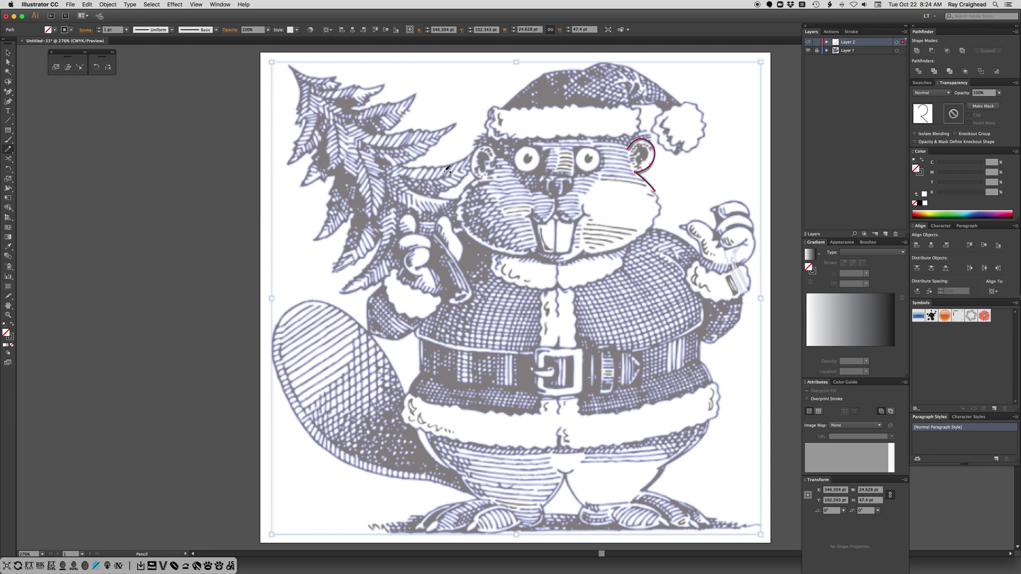
pyautogui.doubleClick(8, 149)
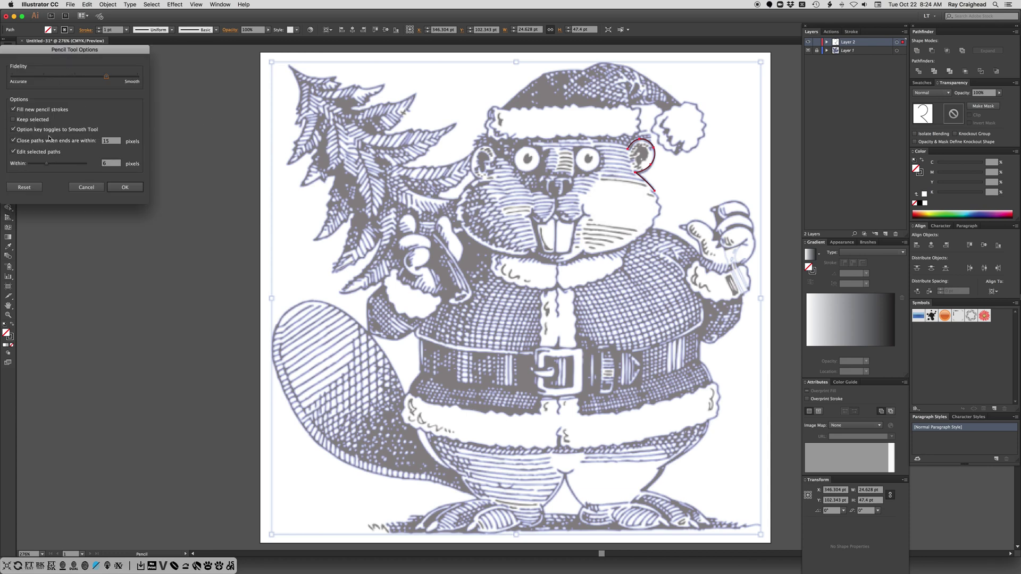
# - Turn on the Pencil's keep-selected option and trace the cheek down from the ear
pyautogui.click(14, 120)
pyautogui.click(125, 187)
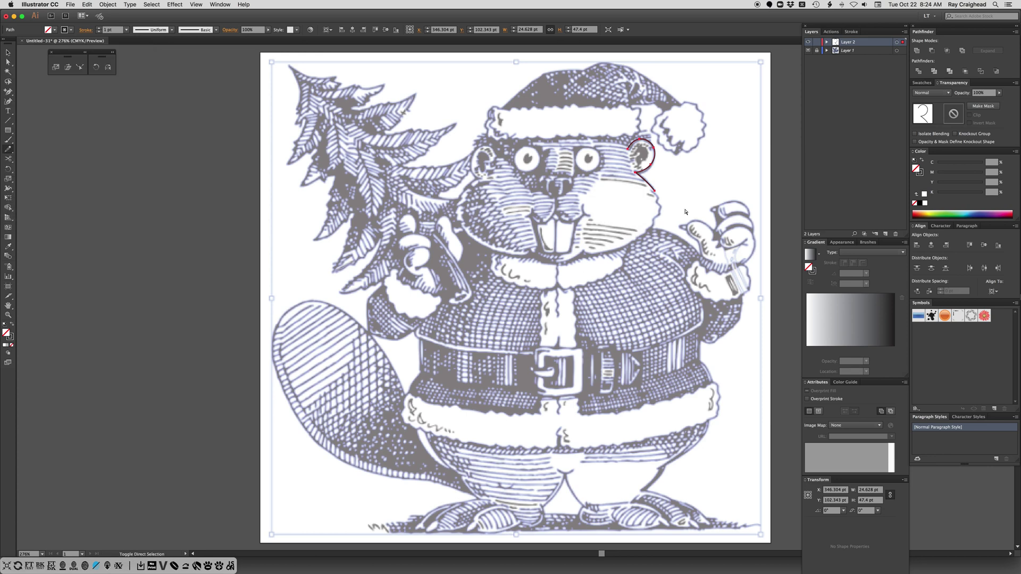
pyautogui.press('super+shift+a')
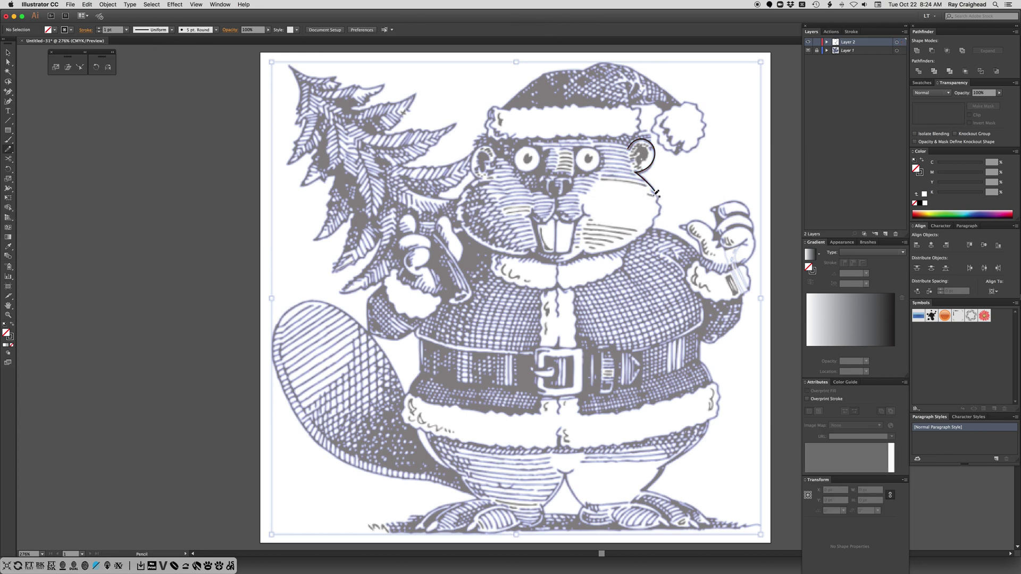
pyautogui.moveTo(655, 192)
pyautogui.mouseDown()
pyautogui.moveTo(659, 212)
pyautogui.moveTo(645, 234)
pyautogui.moveTo(583, 255)
pyautogui.mouseUp()
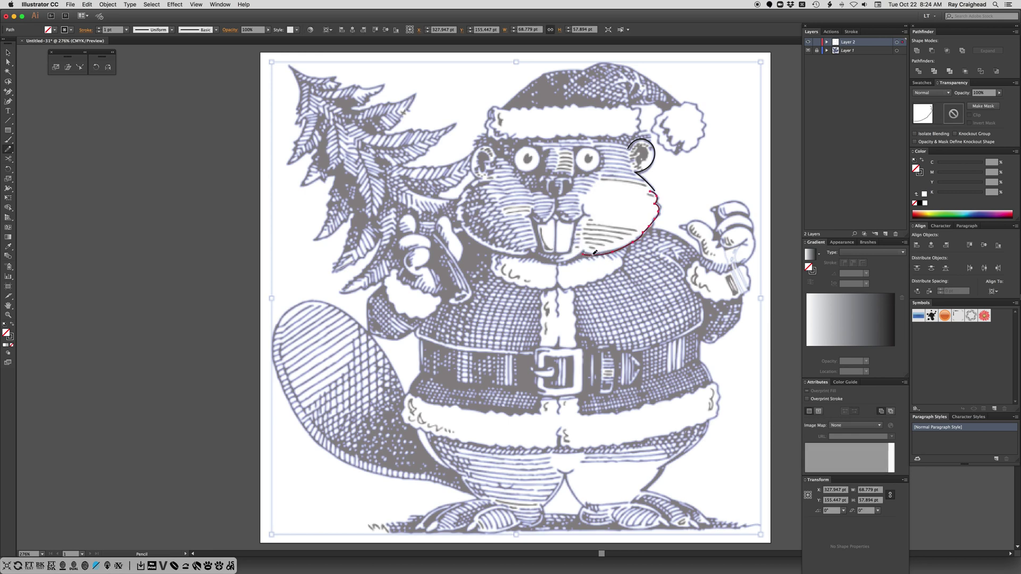
# - Turn keep-selected back off, then trace the mouth, left ear and collar edge below the face
pyautogui.press('Return')
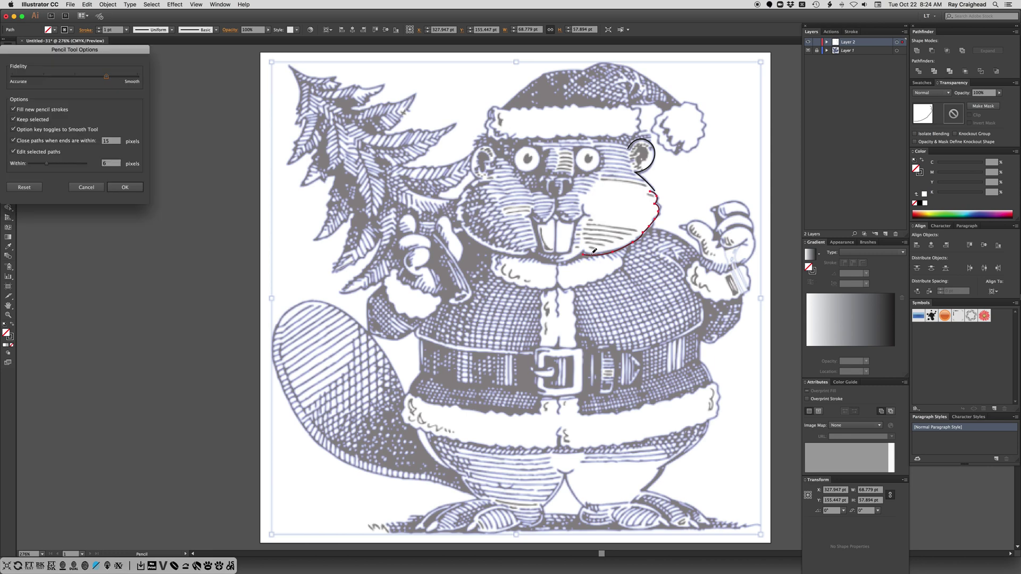
pyautogui.click(14, 119)
pyautogui.click(125, 187)
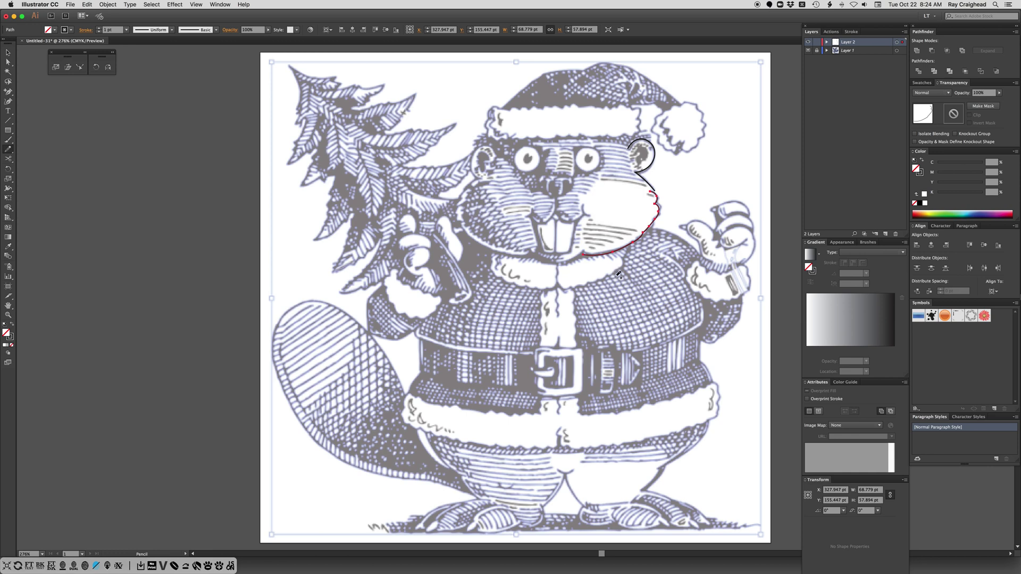
pyautogui.press('super+shift+a')
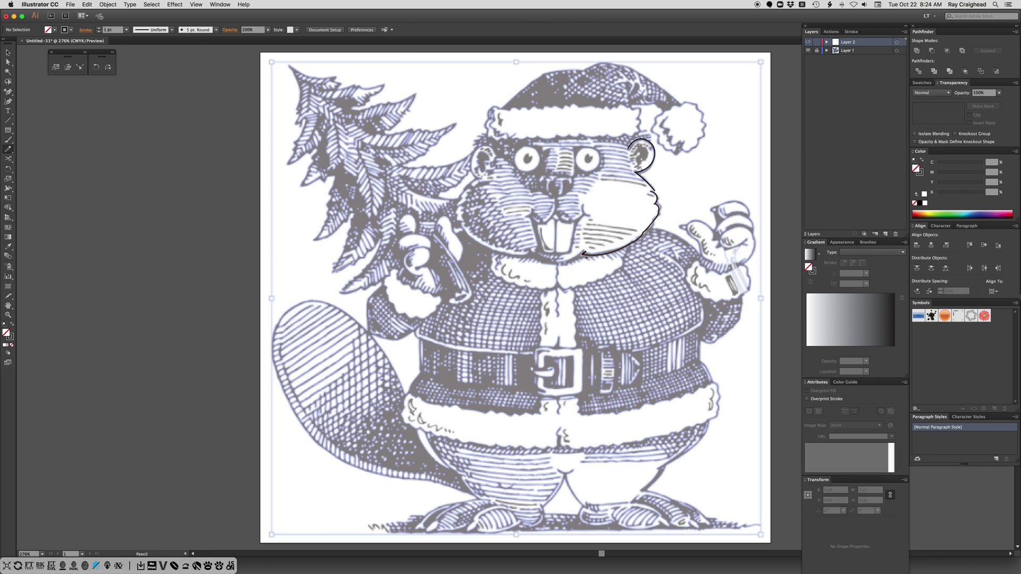
pyautogui.moveTo(584, 251)
pyautogui.mouseDown()
pyautogui.moveTo(556, 261)
pyautogui.moveTo(530, 249)
pyautogui.mouseUp()
pyautogui.moveTo(492, 154)
pyautogui.mouseDown()
pyautogui.moveTo(480, 143)
pyautogui.moveTo(469, 158)
pyautogui.moveTo(479, 177)
pyautogui.moveTo(458, 200)
pyautogui.moveTo(461, 219)
pyautogui.moveTo(488, 246)
pyautogui.moveTo(535, 258)
pyautogui.mouseUp()
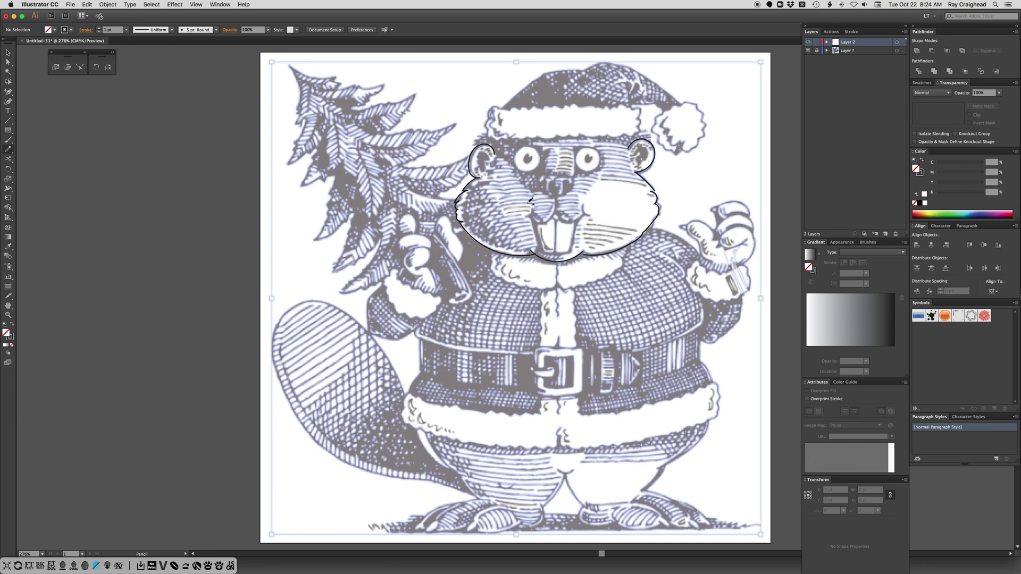
pyautogui.moveTo(631, 242)
pyautogui.mouseDown()
pyautogui.moveTo(618, 271)
pyautogui.moveTo(560, 290)
pyautogui.moveTo(557, 264)
pyautogui.moveTo(551, 286)
pyautogui.moveTo(521, 285)
pyautogui.moveTo(495, 275)
pyautogui.moveTo(492, 249)
pyautogui.mouseUp()
pyautogui.keyDown('super'); pyautogui.click(490, 266); pyautogui.keyUp('super')
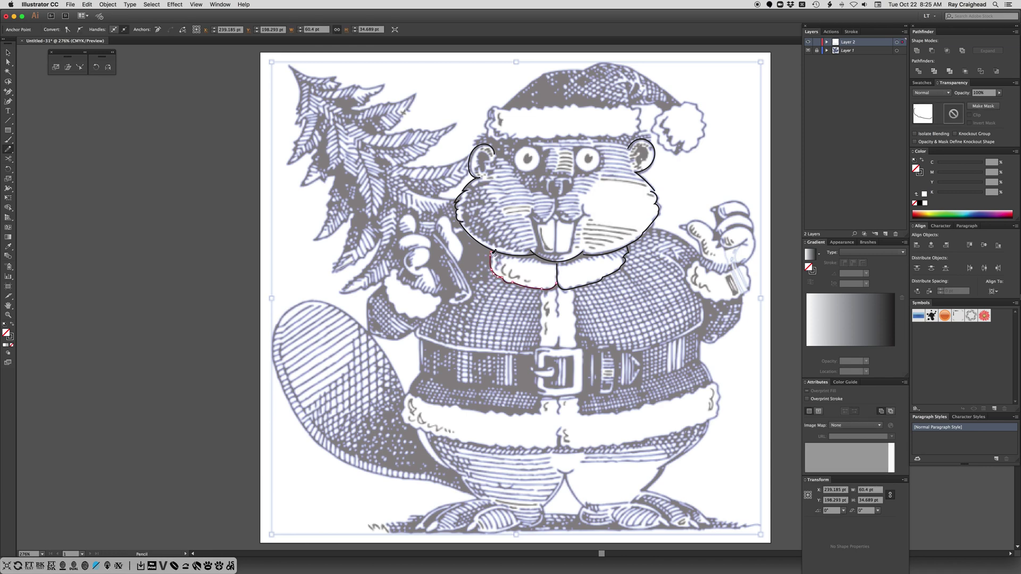
# - Redraw the collar path's lower edge and select a segment of the collar
pyautogui.click(496, 275)
pyautogui.moveTo(496, 275); pyautogui.dragTo(521, 283)
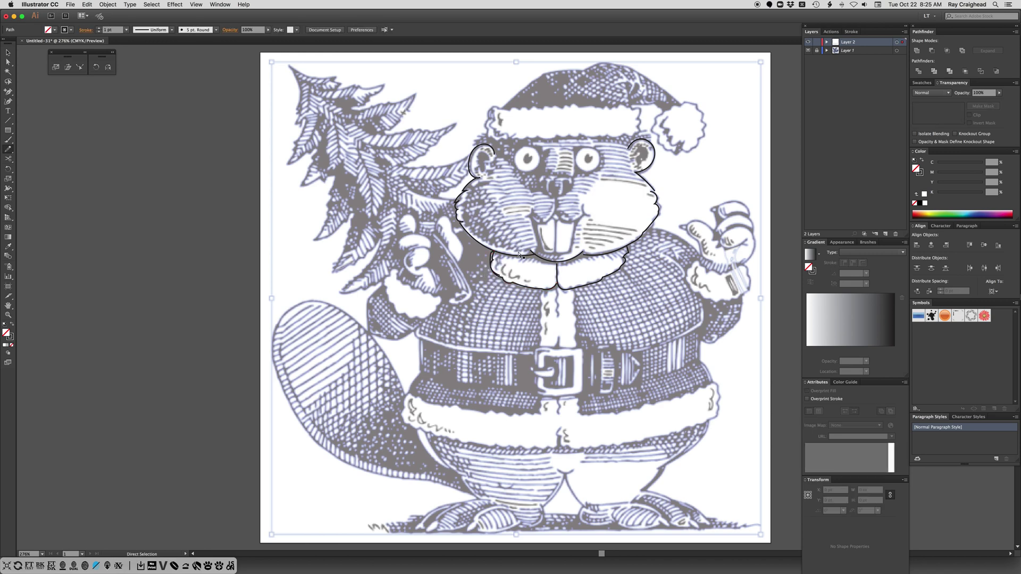
pyautogui.click(491, 266)
pyautogui.click(491, 253)
pyautogui.press('super+shift+a')
pyautogui.press('a')
pyautogui.click(626, 266)
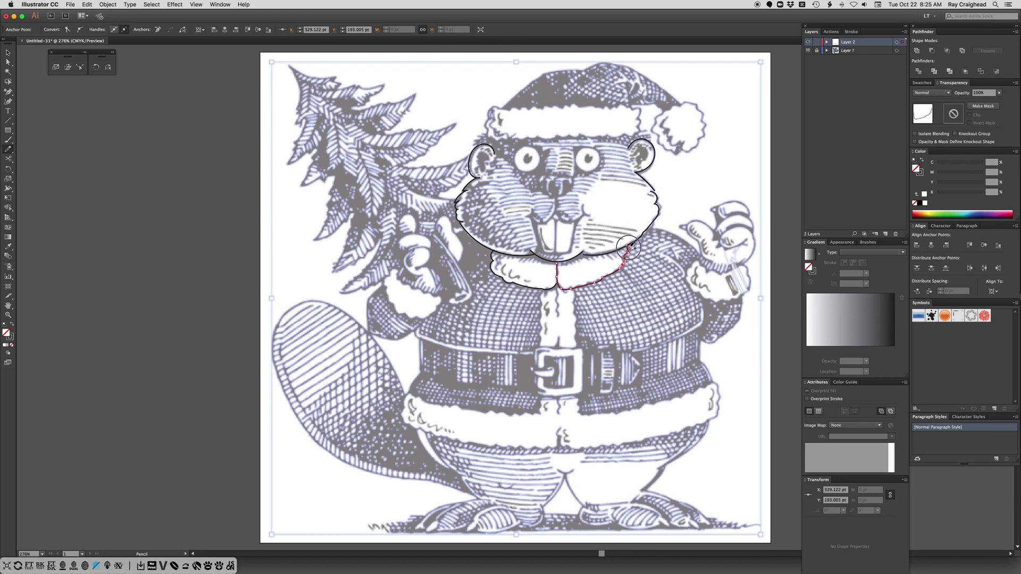
# - Trace the right collar edge and cheek-to-shoulder curve, undoing the stray thumb stroke
pyautogui.moveTo(637, 236); pyautogui.dragTo(633, 232)
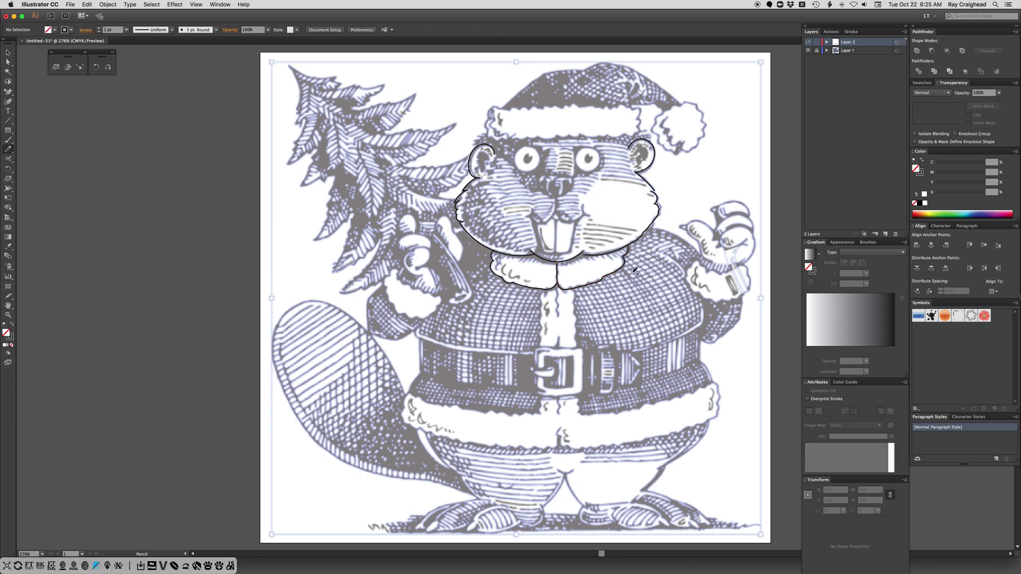
pyautogui.moveTo(655, 223); pyautogui.dragTo(702, 259)
pyautogui.press('super+z')
pyautogui.moveTo(648, 229); pyautogui.dragTo(701, 258)
pyautogui.moveTo(712, 262)
pyautogui.mouseDown()
pyautogui.moveTo(687, 226)
pyautogui.moveTo(697, 219)
pyautogui.moveTo(718, 233)
pyautogui.mouseUp()
pyautogui.press('super+z')
pyautogui.press('Return')
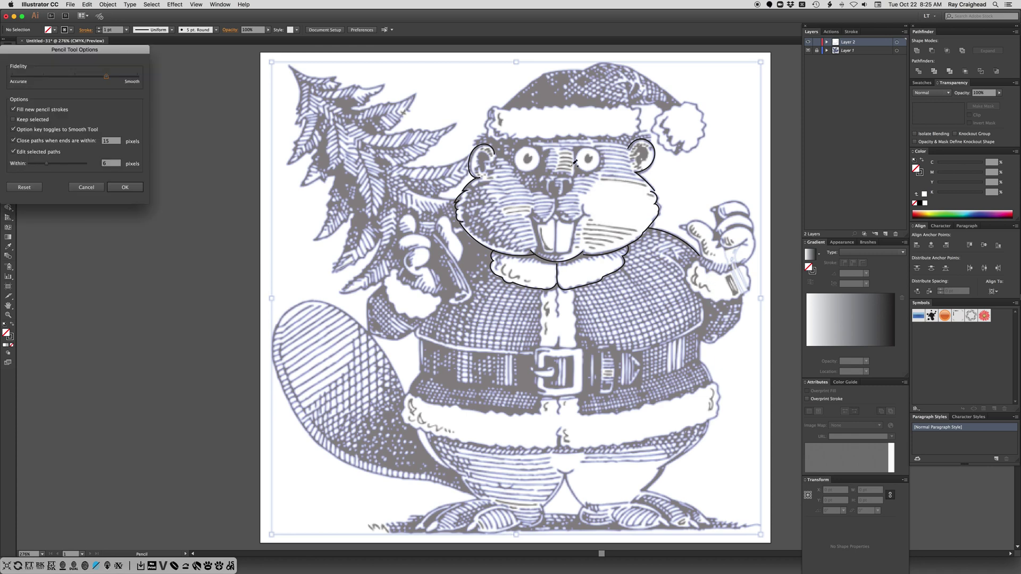
pyautogui.moveTo(43, 49); pyautogui.dragTo(331, 108)
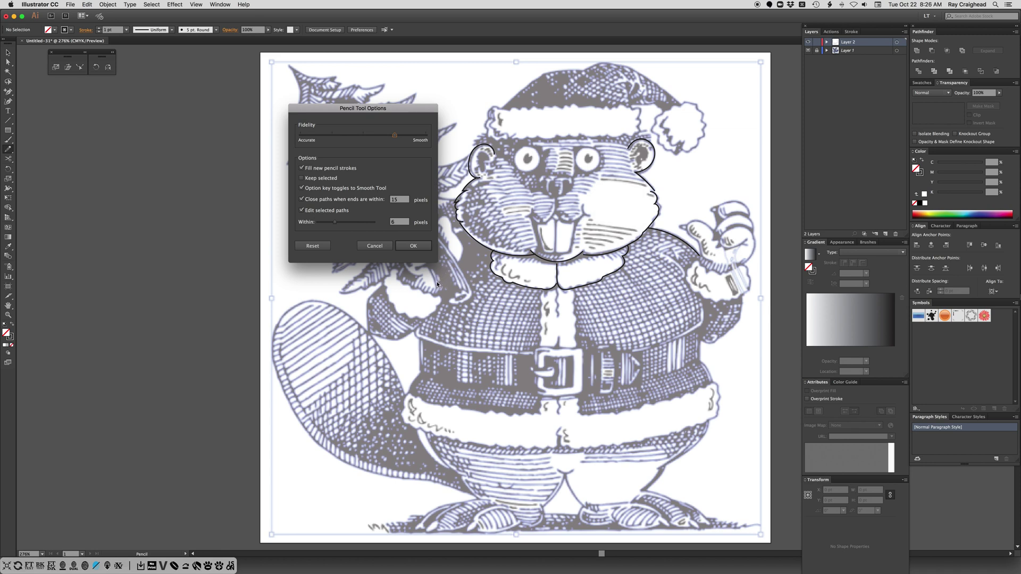
pyautogui.click(411, 246)
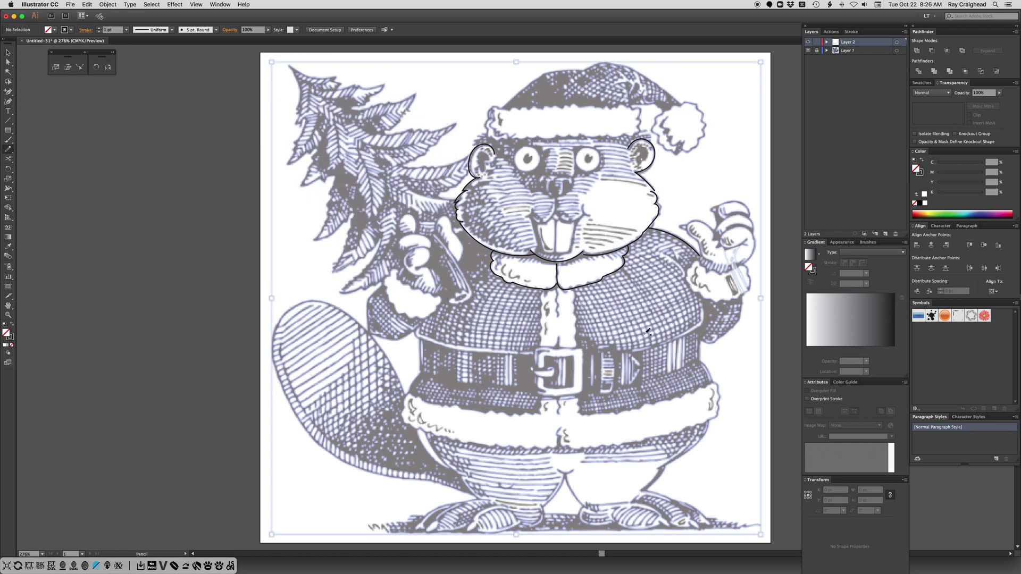
# - Pencil the arm, curled finger, and fist-and-cuff outlines, then select all paths
pyautogui.moveTo(714, 259)
pyautogui.mouseDown()
pyautogui.moveTo(688, 229)
pyautogui.moveTo(701, 217)
pyautogui.moveTo(747, 204)
pyautogui.moveTo(716, 207)
pyautogui.moveTo(750, 219)
pyautogui.moveTo(723, 209)
pyautogui.moveTo(716, 234)
pyautogui.moveTo(740, 249)
pyautogui.moveTo(721, 250)
pyautogui.moveTo(717, 230)
pyautogui.moveTo(746, 225)
pyautogui.moveTo(752, 235)
pyautogui.moveTo(739, 266)
pyautogui.moveTo(710, 208)
pyautogui.moveTo(715, 198)
pyautogui.moveTo(726, 204)
pyautogui.moveTo(723, 213)
pyautogui.moveTo(707, 198)
pyautogui.moveTo(701, 219)
pyautogui.moveTo(718, 223)
pyautogui.mouseUp()
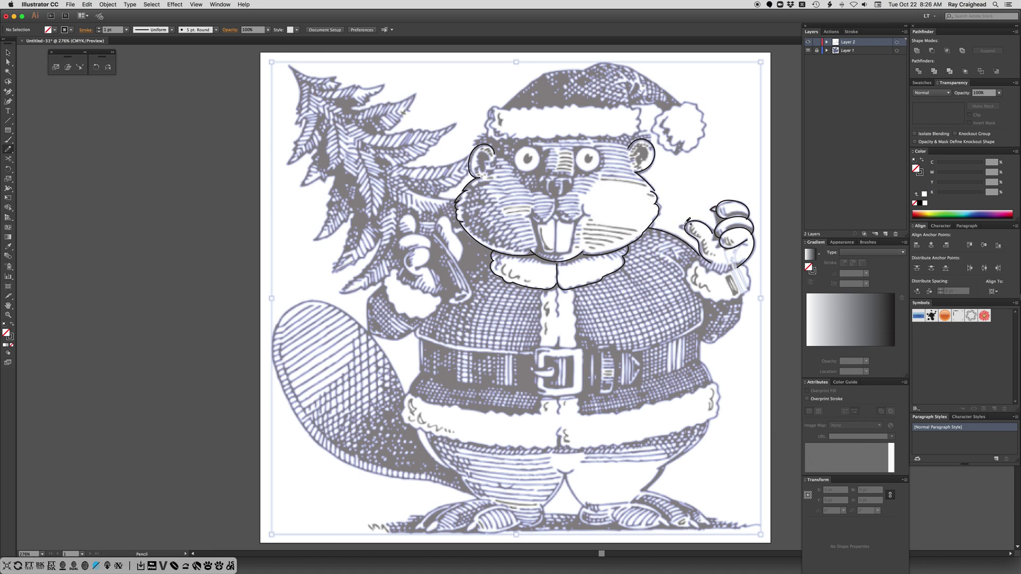
pyautogui.moveTo(687, 219)
pyautogui.mouseDown()
pyautogui.moveTo(681, 228)
pyautogui.moveTo(698, 233)
pyautogui.mouseUp()
pyautogui.moveTo(742, 264)
pyautogui.mouseDown()
pyautogui.moveTo(750, 284)
pyautogui.moveTo(709, 299)
pyautogui.moveTo(687, 281)
pyautogui.moveTo(705, 255)
pyautogui.moveTo(740, 277)
pyautogui.moveTo(695, 266)
pyautogui.moveTo(692, 253)
pyautogui.moveTo(709, 251)
pyautogui.mouseUp()
pyautogui.press('super+a')
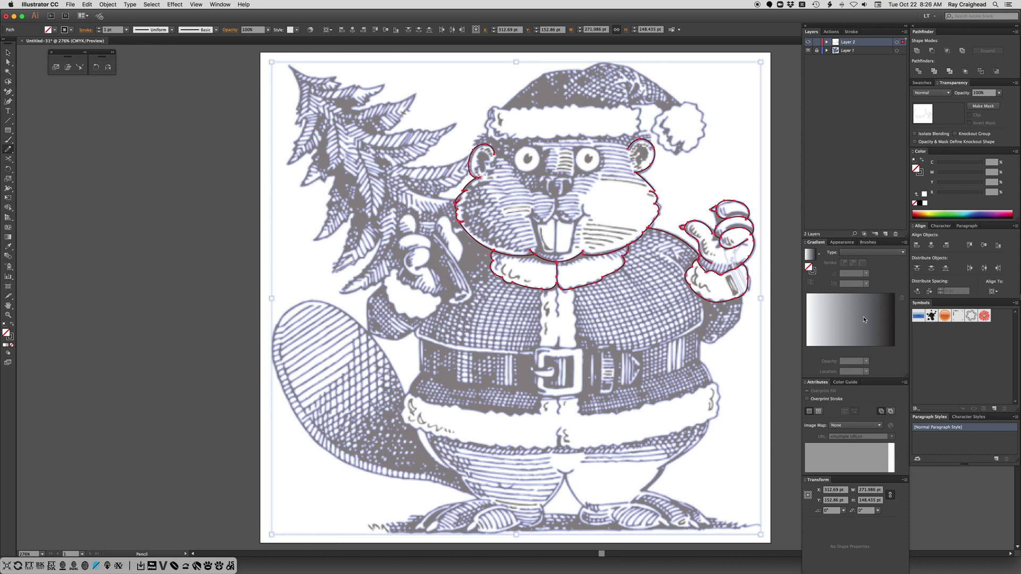
# - Give all outlines a 1.5 pt stroke with round caps and round joins, then deselect
pyautogui.click(849, 31)
pyautogui.click(835, 40)
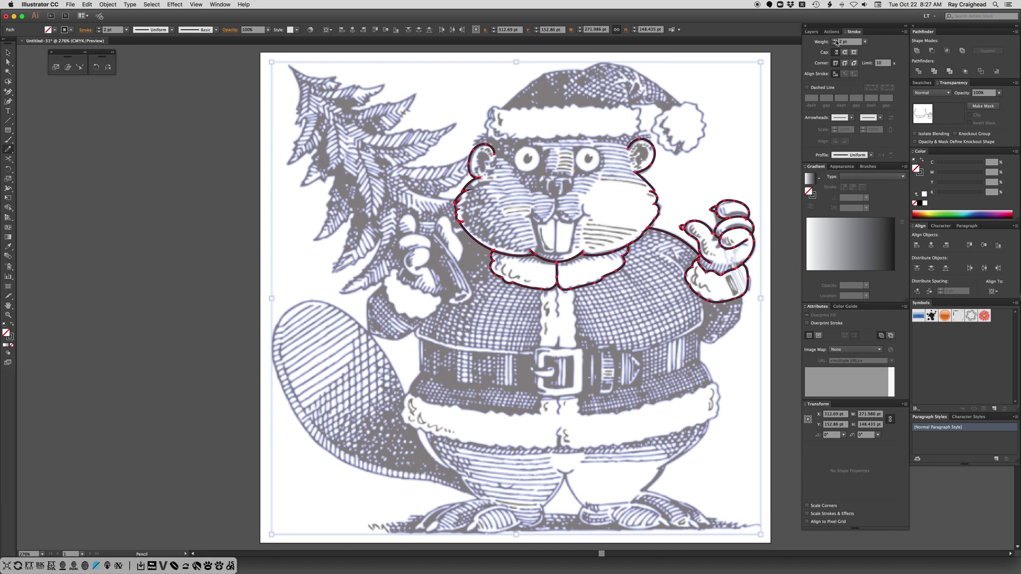
pyautogui.click(844, 52)
pyautogui.click(844, 63)
pyautogui.click(835, 43)
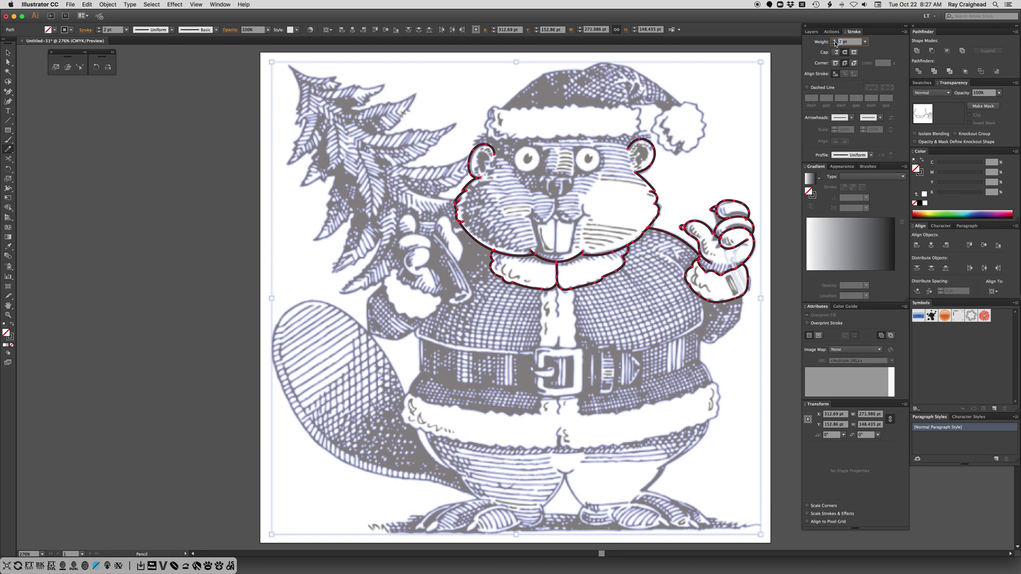
pyautogui.write('1.5 pt')
pyautogui.press('Return')
pyautogui.press('a')
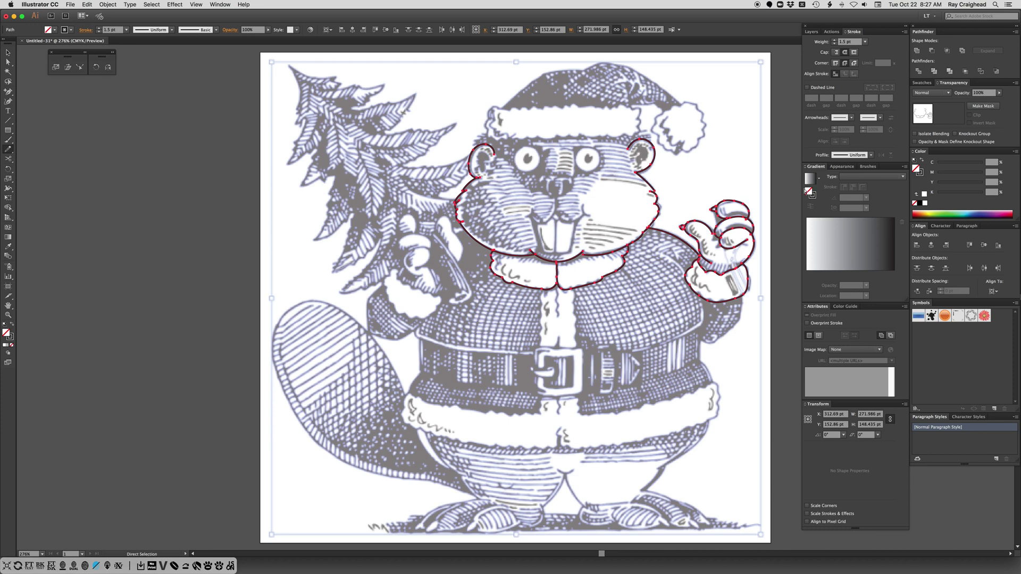
pyautogui.press('super+shift+a')
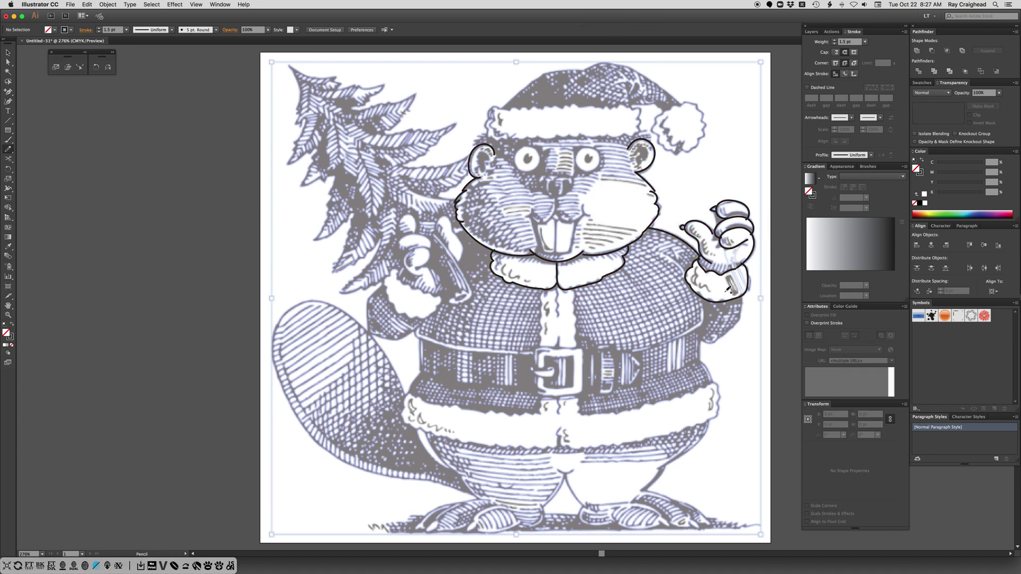
# - Trace the belly edge from the right arm toward the belt, undoing both coat-centre strokes
pyautogui.moveTo(743, 294)
pyautogui.mouseDown()
pyautogui.moveTo(738, 322)
pyautogui.moveTo(701, 342)
pyautogui.mouseUp()
pyautogui.moveTo(708, 299)
pyautogui.mouseDown()
pyautogui.moveTo(701, 325)
pyautogui.moveTo(672, 342)
pyautogui.moveTo(580, 349)
pyautogui.mouseUp()
pyautogui.moveTo(575, 288)
pyautogui.mouseDown()
pyautogui.moveTo(575, 345)
pyautogui.moveTo(559, 350)
pyautogui.moveTo(565, 289)
pyautogui.mouseUp()
pyautogui.press('super+z')
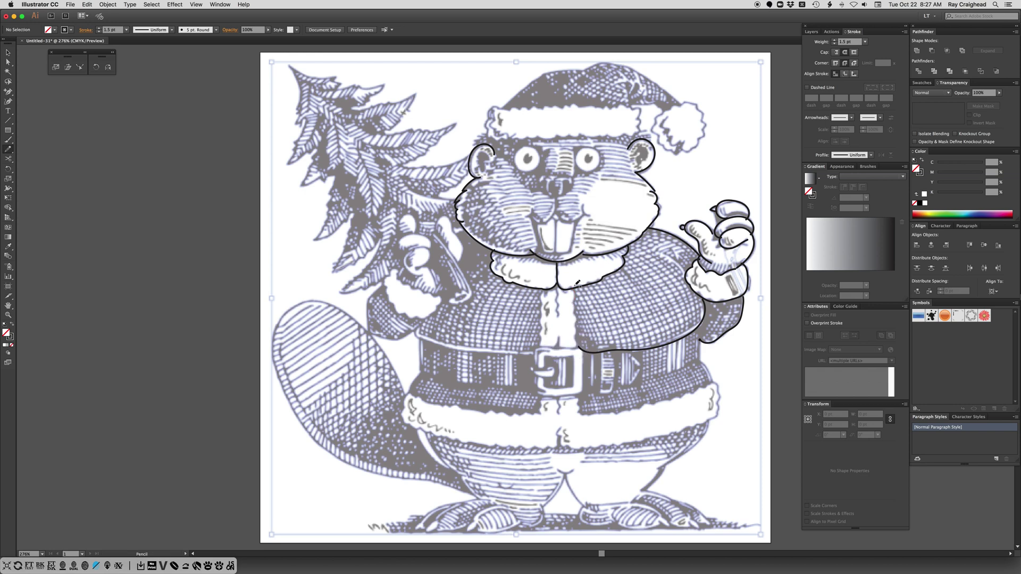
pyautogui.moveTo(577, 291)
pyautogui.mouseDown()
pyautogui.moveTo(576, 346)
pyautogui.moveTo(561, 350)
pyautogui.moveTo(558, 290)
pyautogui.mouseUp()
pyautogui.press('super+z')
pyautogui.press('Return')
# - Move the Pencil's Fidelity slider toward Accurate
pyautogui.moveTo(393, 138); pyautogui.dragTo(364, 138)
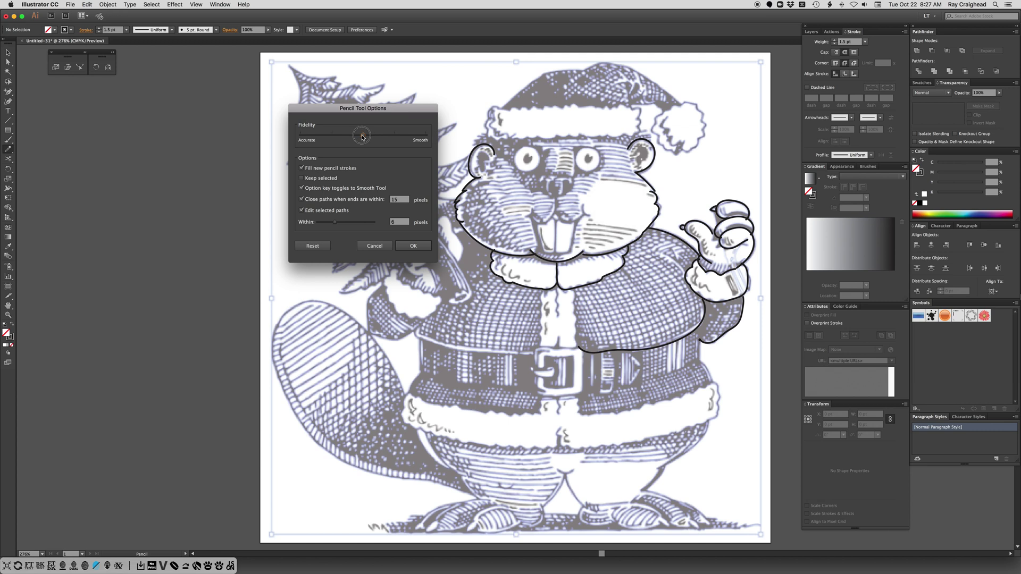
pyautogui.moveTo(362, 137); pyautogui.dragTo(345, 136)
pyautogui.click(413, 246)
# - Pencil both edges of the coat's centre strip and circle both eyes
pyautogui.moveTo(573, 287)
pyautogui.mouseDown()
pyautogui.moveTo(576, 344)
pyautogui.moveTo(557, 344)
pyautogui.mouseUp()
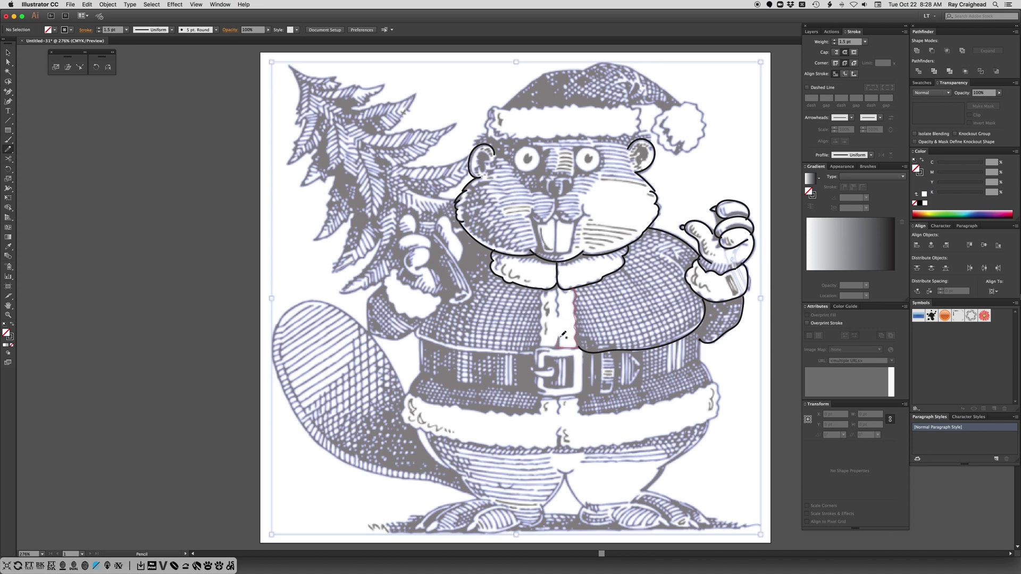
pyautogui.moveTo(558, 287)
pyautogui.mouseDown()
pyautogui.moveTo(556, 318)
pyautogui.moveTo(540, 299)
pyautogui.moveTo(538, 349)
pyautogui.moveTo(573, 346)
pyautogui.mouseUp()
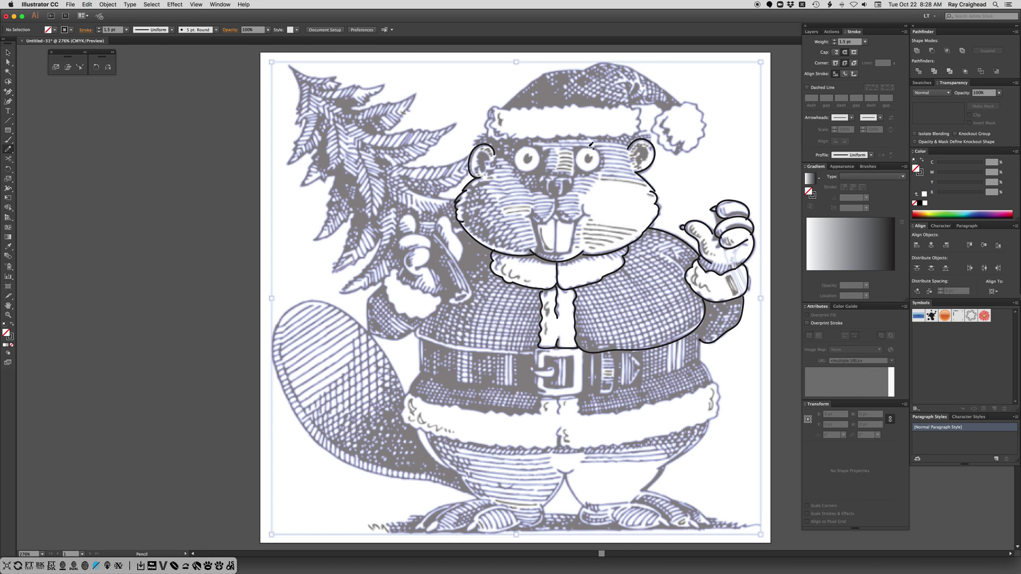
pyautogui.moveTo(590, 145)
pyautogui.mouseDown()
pyautogui.moveTo(600, 162)
pyautogui.moveTo(579, 169)
pyautogui.moveTo(586, 145)
pyautogui.mouseUp()
pyautogui.moveTo(522, 147)
pyautogui.mouseDown()
pyautogui.moveTo(537, 151)
pyautogui.moveTo(528, 172)
pyautogui.moveTo(524, 148)
pyautogui.moveTo(541, 155)
pyautogui.moveTo(535, 171)
pyautogui.moveTo(517, 166)
pyautogui.moveTo(528, 147)
pyautogui.mouseUp()
# - Set the Pencil tool's Within path-editing range to 10 pixels
pyautogui.press('Return')
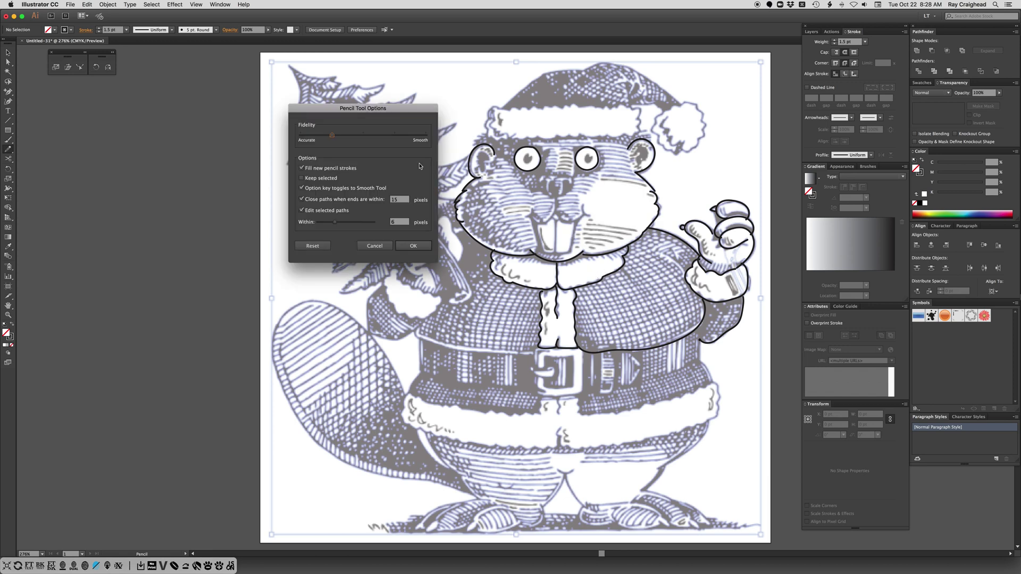
pyautogui.moveTo(337, 224); pyautogui.dragTo(345, 224)
pyautogui.click(413, 246)
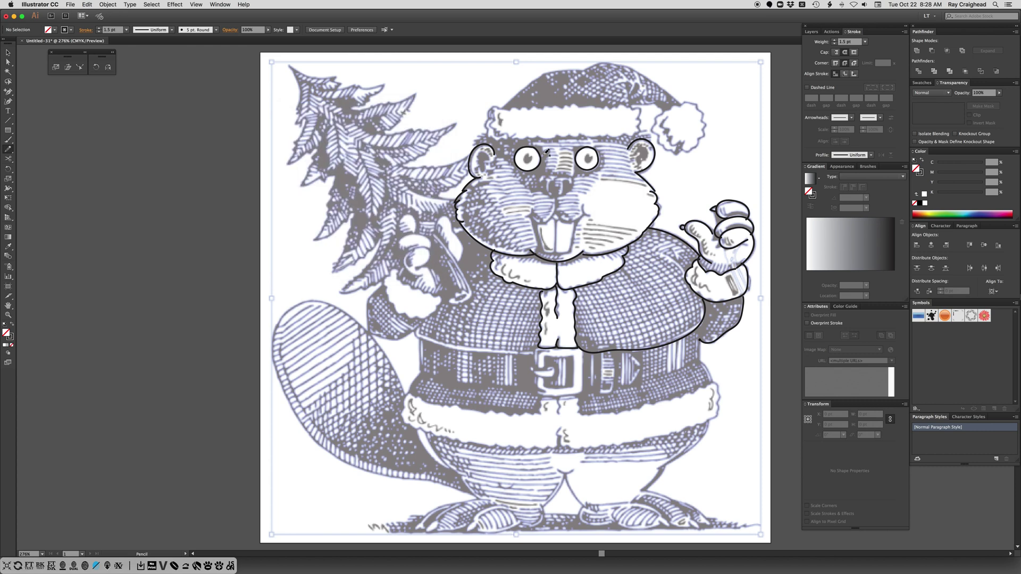
# - Pencil a cheek line, the left half of the upper lip and the front teeth's left edge
pyautogui.moveTo(534, 155)
pyautogui.mouseDown()
pyautogui.moveTo(537, 167)
pyautogui.moveTo(519, 169)
pyautogui.moveTo(516, 149)
pyautogui.moveTo(532, 154)
pyautogui.mouseUp()
pyautogui.hotkey('ctrl', 'z')
pyautogui.moveTo(581, 204)
pyautogui.mouseDown()
pyautogui.moveTo(572, 220)
pyautogui.moveTo(558, 202)
pyautogui.moveTo(550, 221)
pyautogui.moveTo(533, 213)
pyautogui.mouseUp()
pyautogui.moveTo(548, 219); pyautogui.dragTo(531, 217)
pyautogui.moveTo(536, 218); pyautogui.dragTo(540, 250)
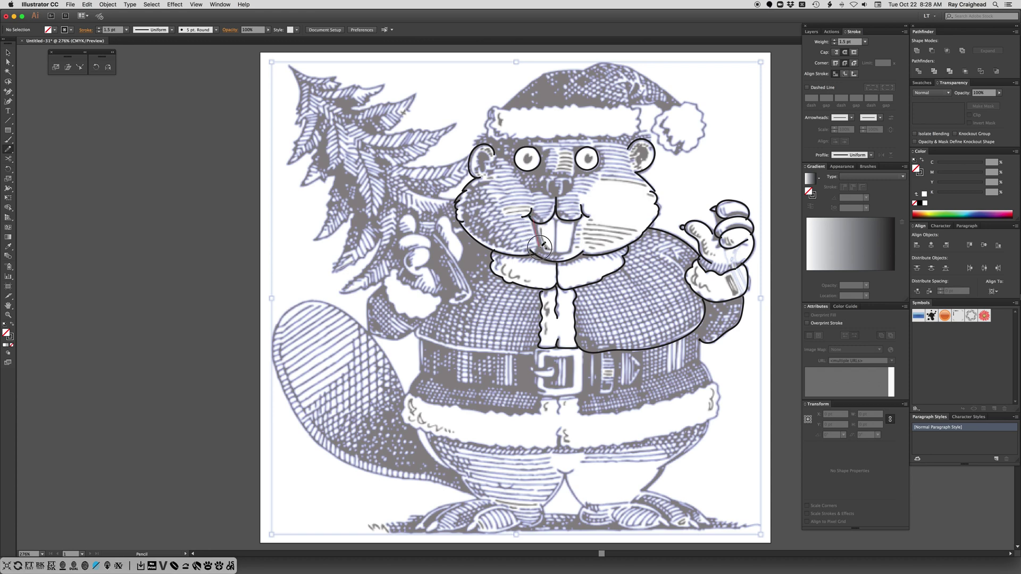